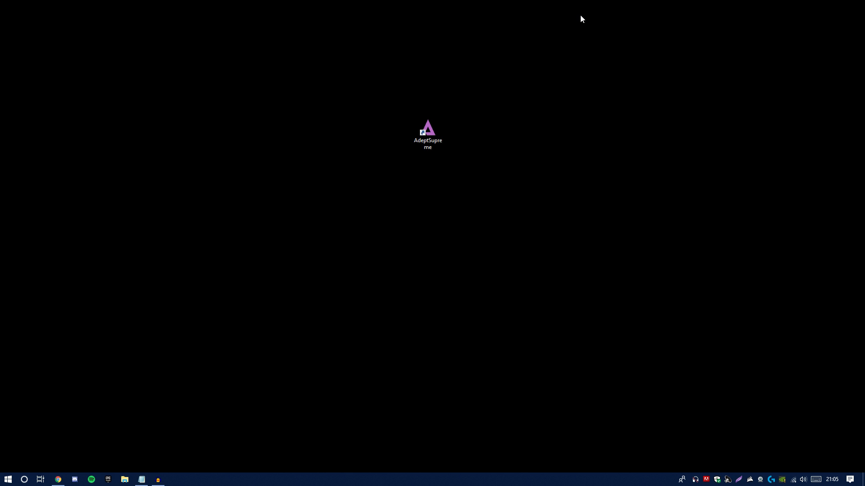
left_click_drag(444, 140, 409, 141)
left_click(312, 44)
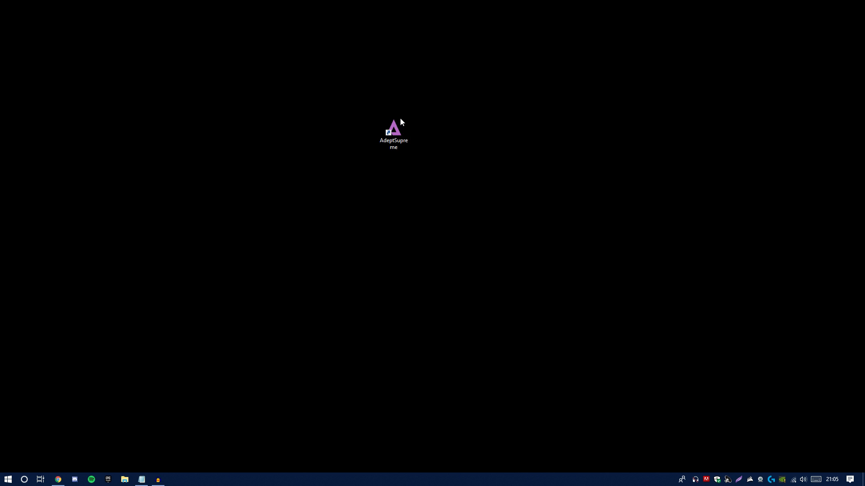
left_click_drag(400, 120, 452, 134)
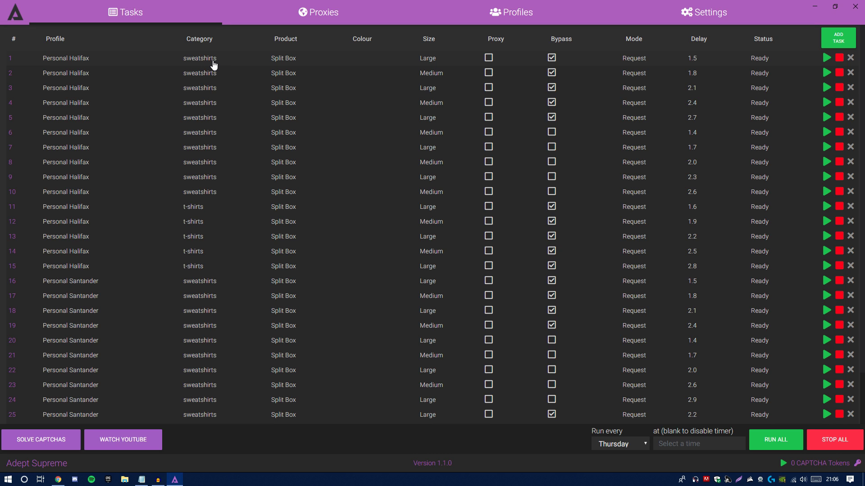
Look over the existing tasks and the Settings, Profiles and Proxies pages, ending back on the task list.
scroll(284, 80, "down", 3)
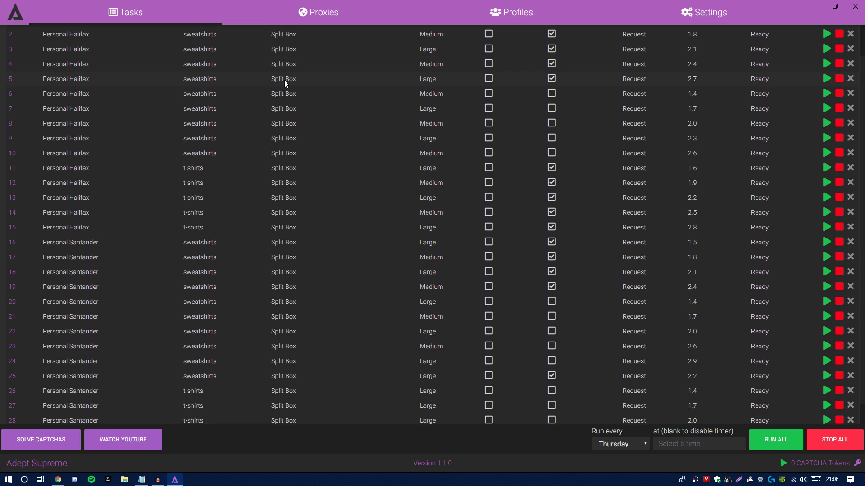
scroll(287, 90, "up", 3)
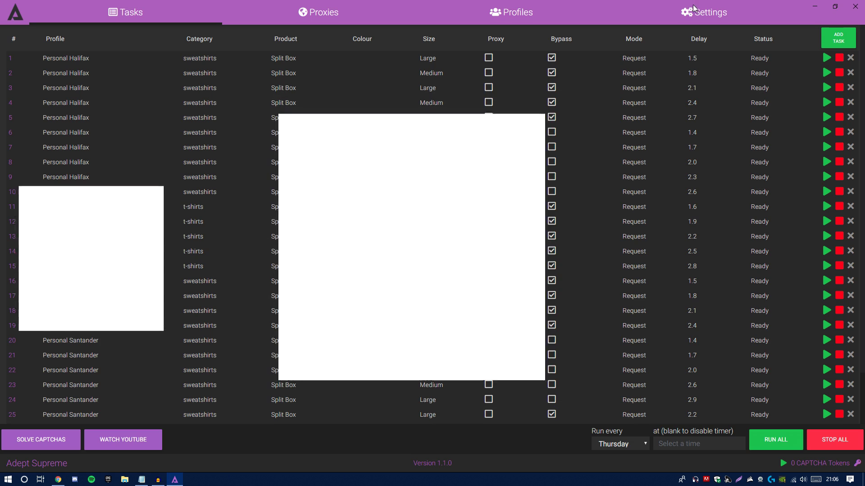
left_click(696, 13)
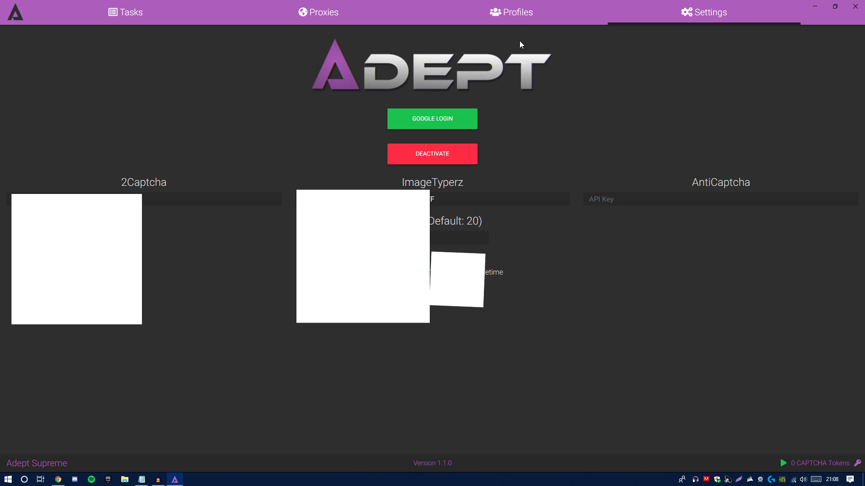
left_click(507, 15)
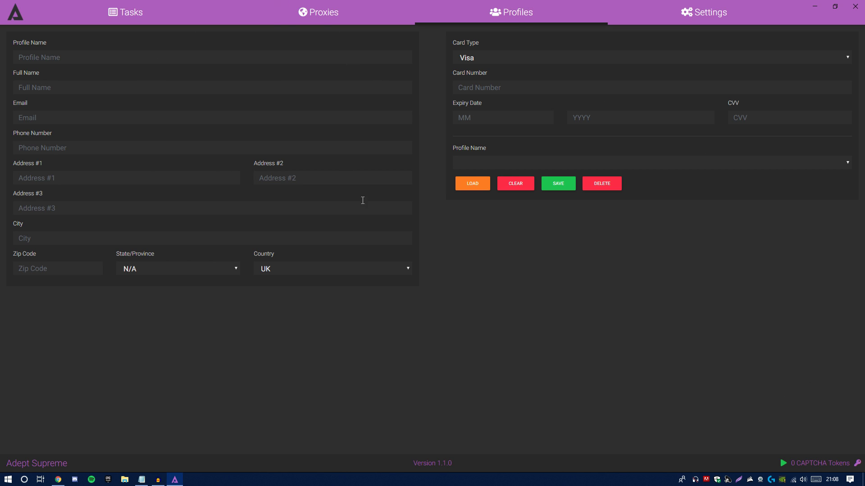
left_click(238, 9)
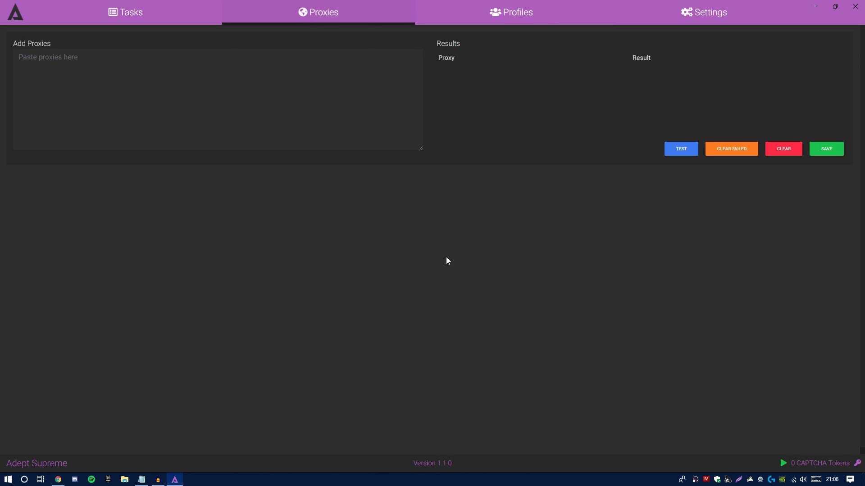
left_click(139, 13)
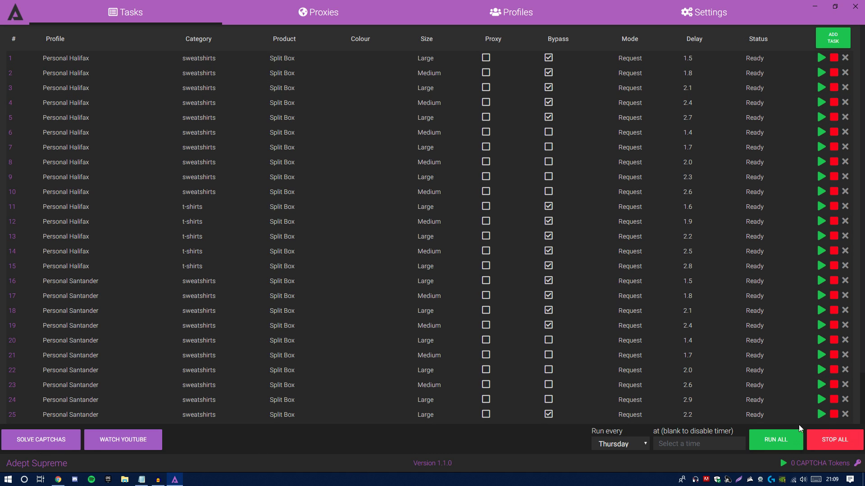
Start a new task with the Personal Halifax profile and the sweatshirts category.
left_click(834, 43)
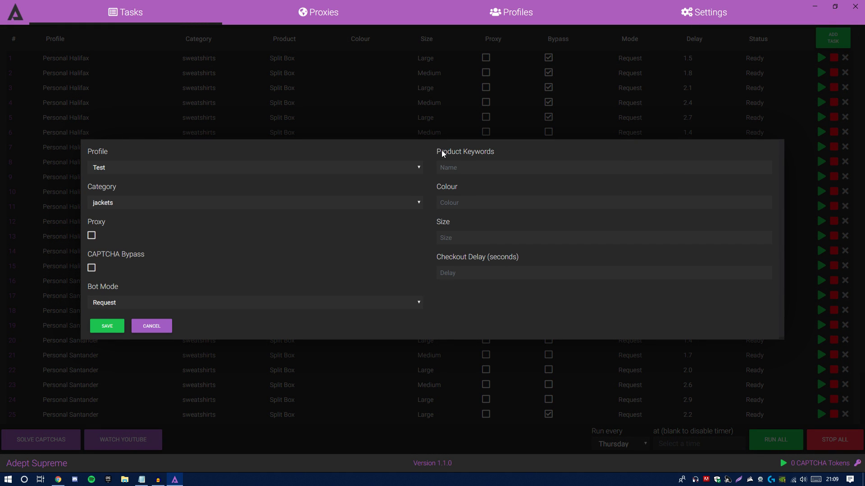
left_click(403, 170)
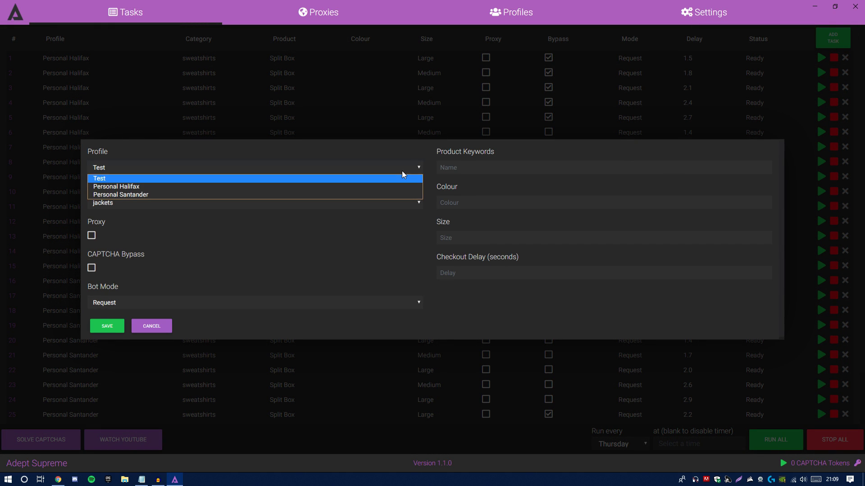
left_click(313, 188)
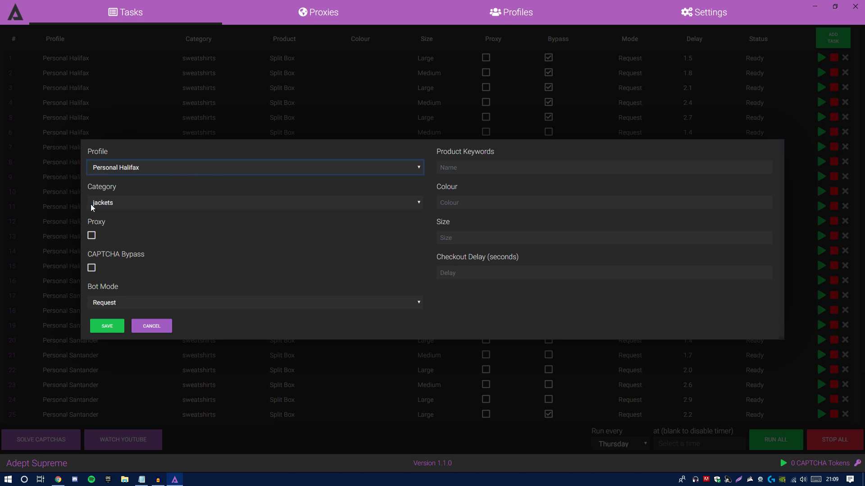
left_click(104, 206)
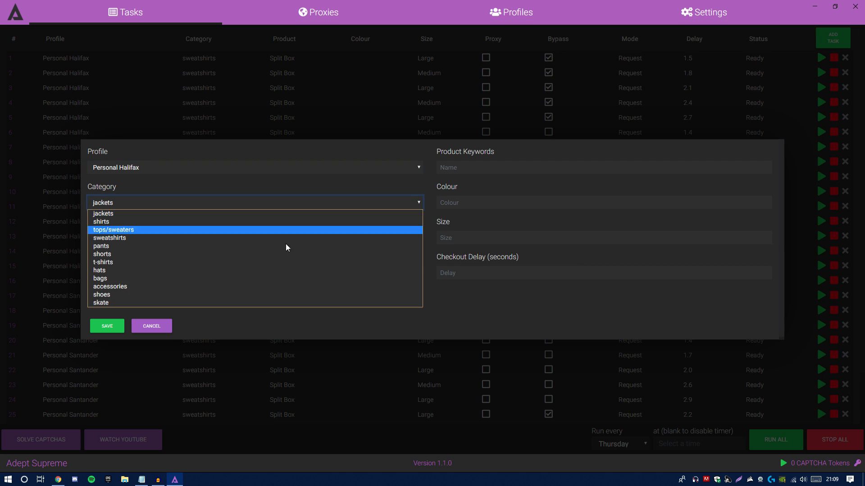
left_click(126, 238)
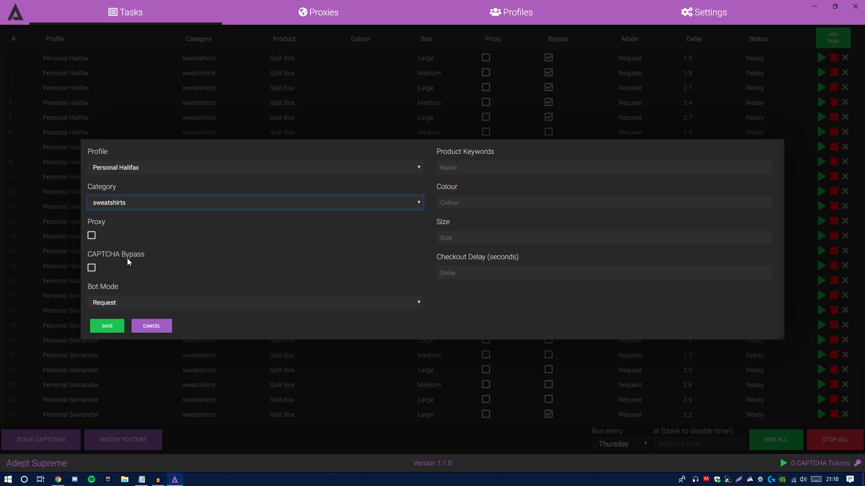
Compare the two bot modes for the new task and set it to Browser (Slower but more human-like).
left_click(131, 301)
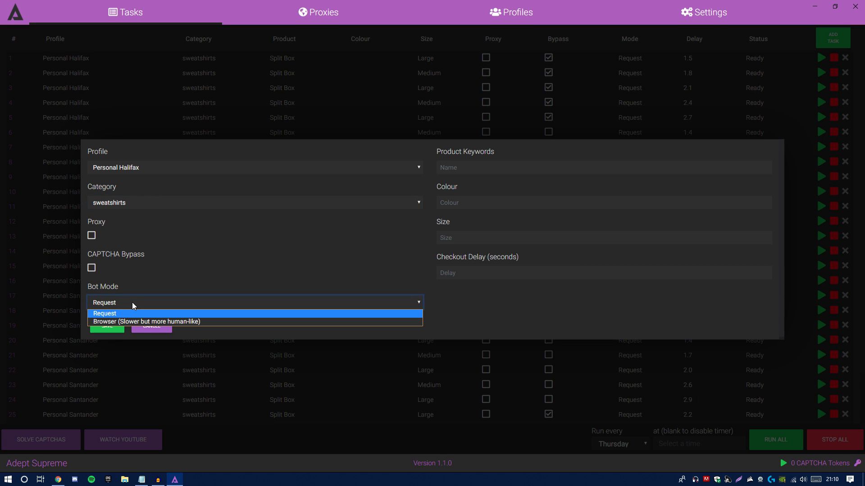
left_click(123, 303)
left_click(104, 303)
left_click(177, 321)
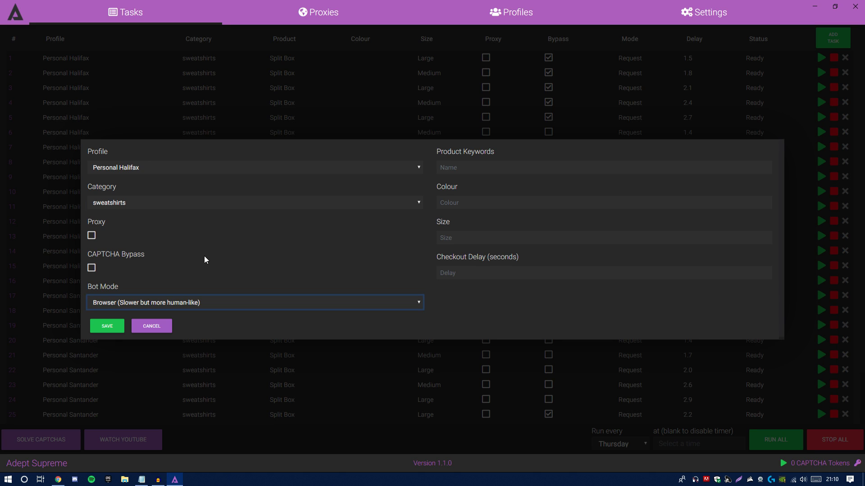
left_click(166, 300)
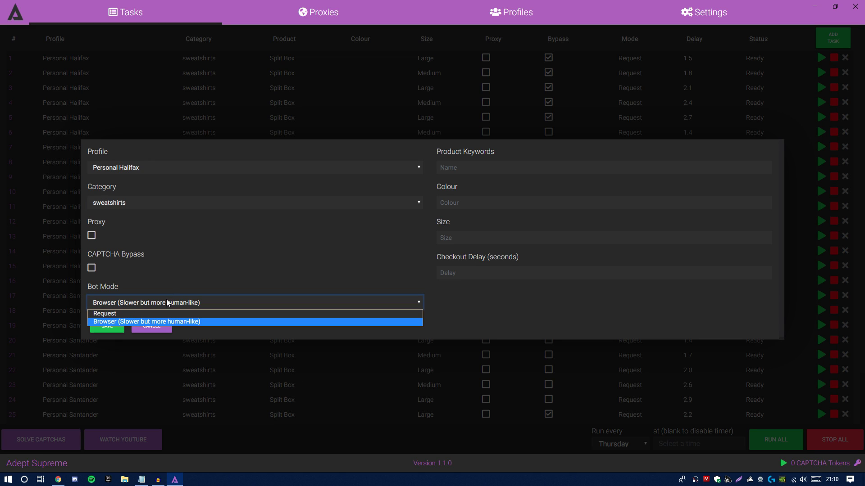
left_click(155, 313)
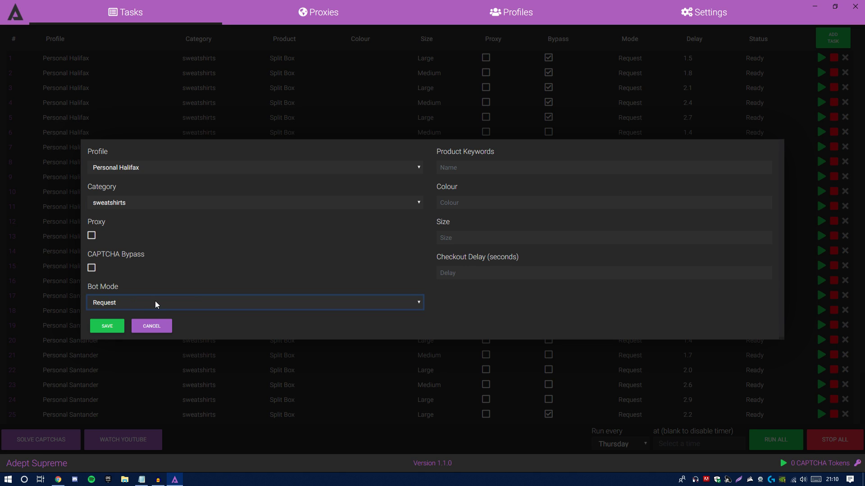
left_click(155, 301)
left_click(141, 319)
left_click(162, 298)
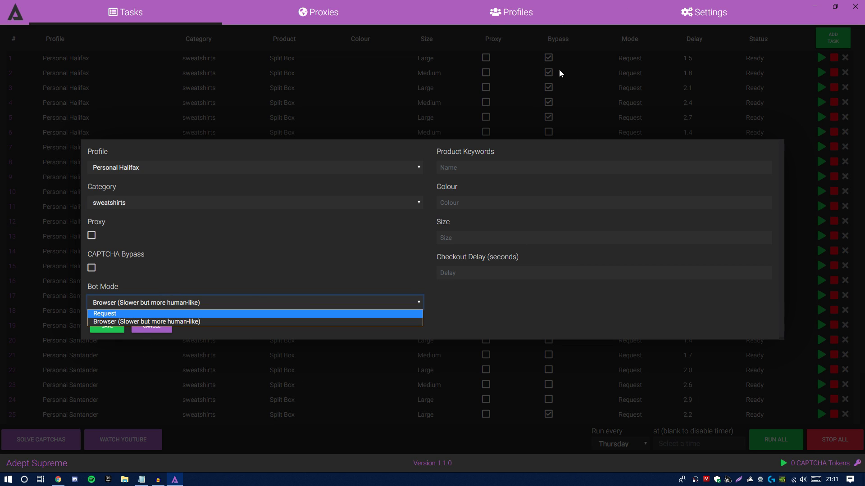
left_click(362, 281)
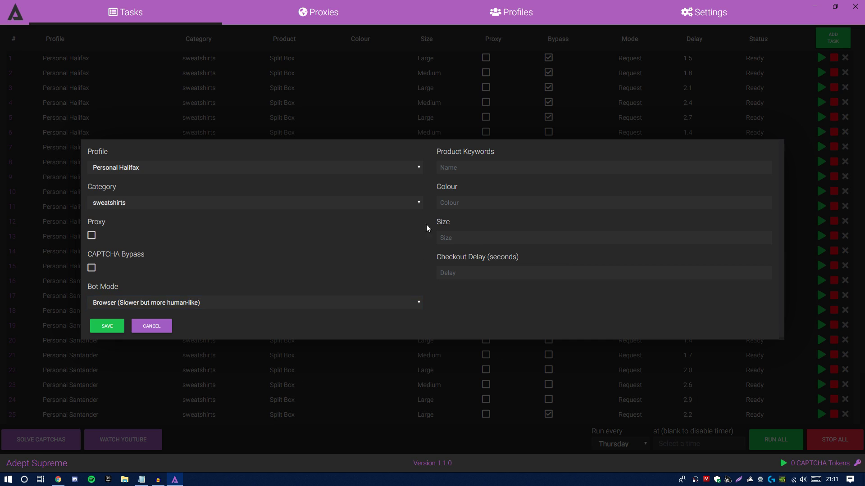
Go through the new task's product keywords, colour, size and checkout delay fields without filling them, and close the form unsaved.
left_click(471, 169)
left_click(464, 203)
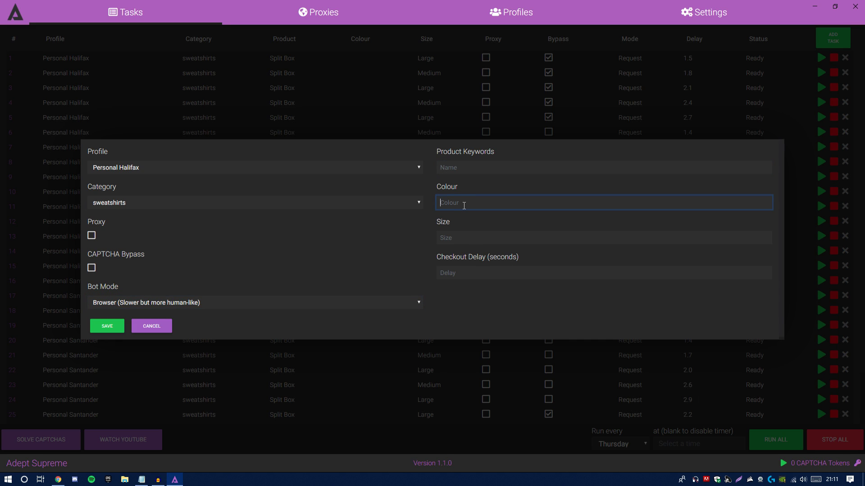
left_click(464, 236)
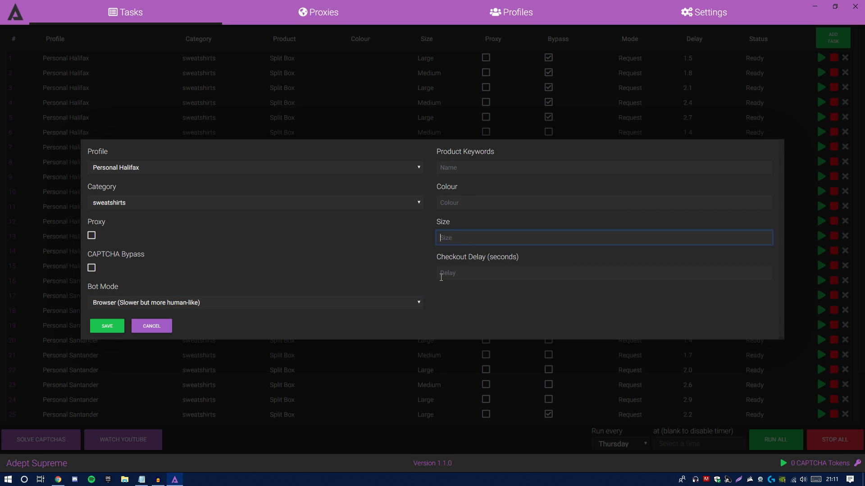
left_click(441, 276)
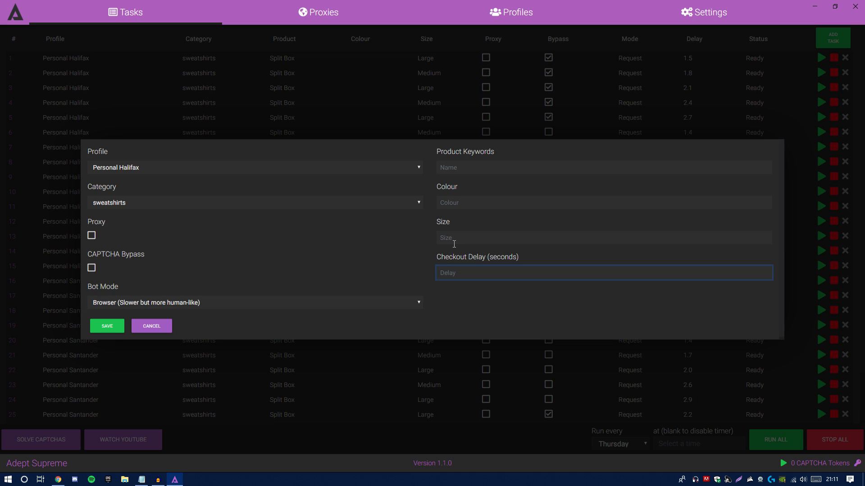
left_click(464, 195)
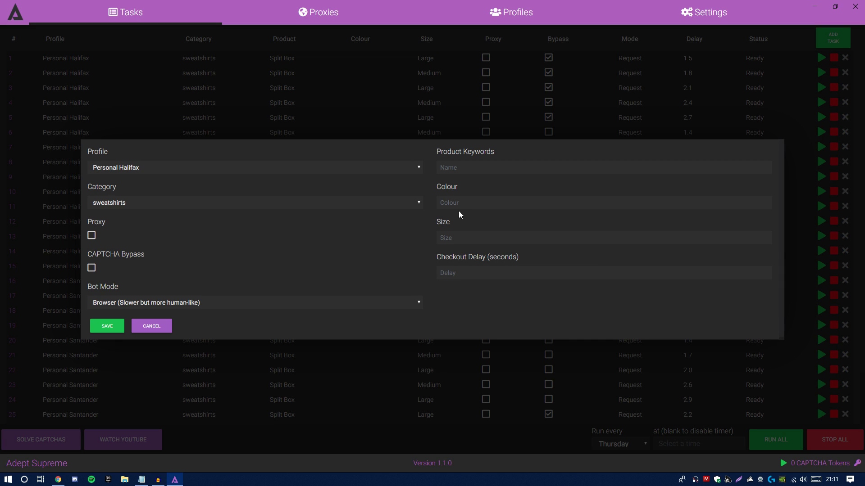
left_click(465, 168)
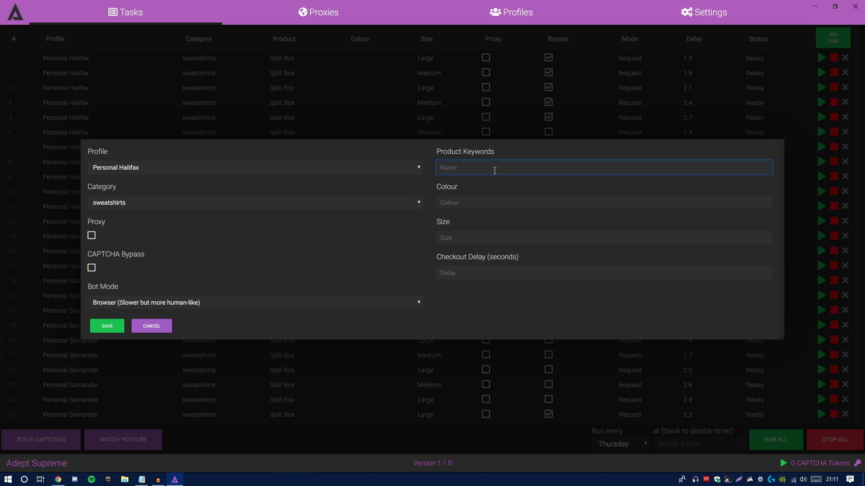
left_click(598, 102)
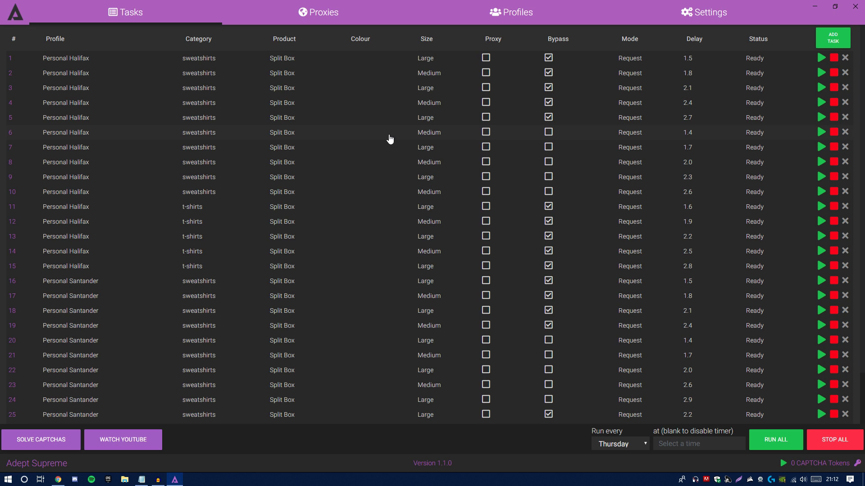
Look through the task list and open task 10, the Medium Split Box sweatshirt for Personal Halifax.
scroll(457, 84, "down", 2)
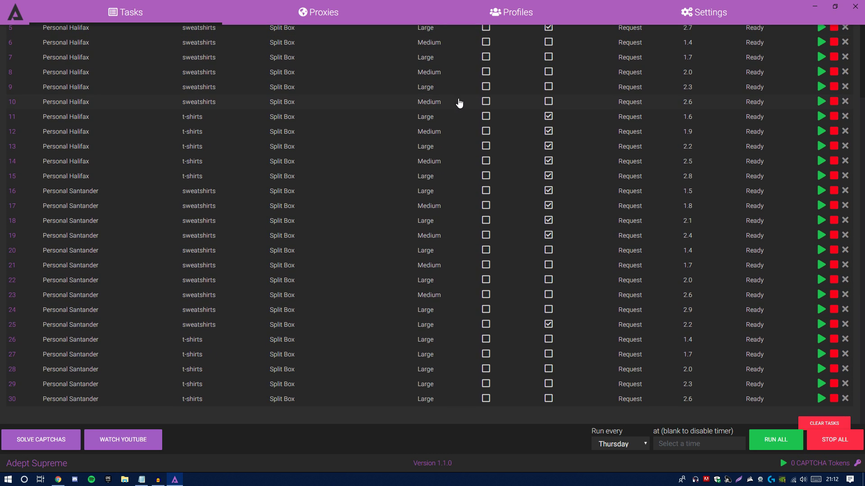
scroll(459, 101, "up", 2)
scroll(543, 90, "down", 1)
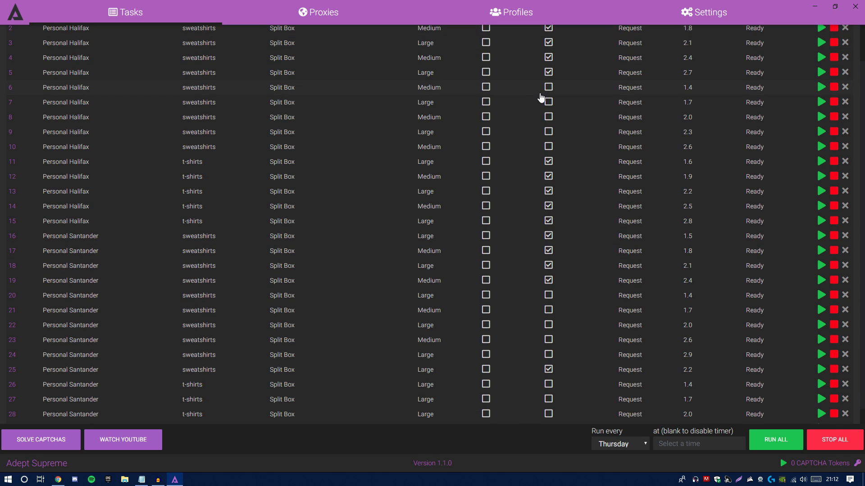
left_click(316, 146)
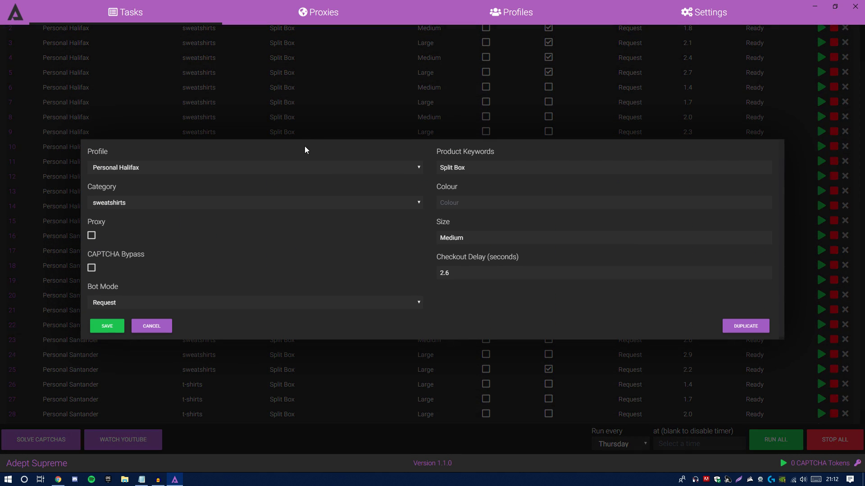